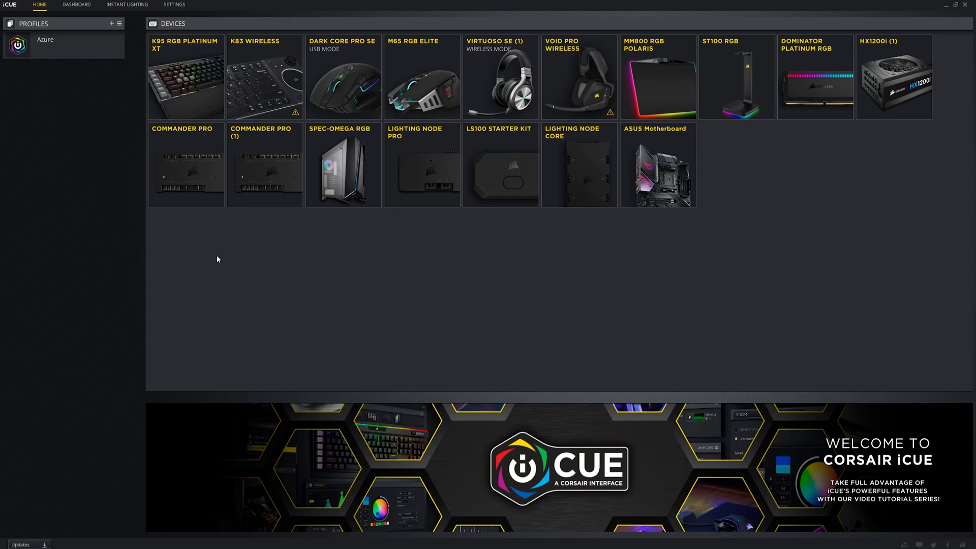
# Step: Try the keyboard's firmware update, then confirm iCUE is already the latest version
pyautogui.click(174, 5)
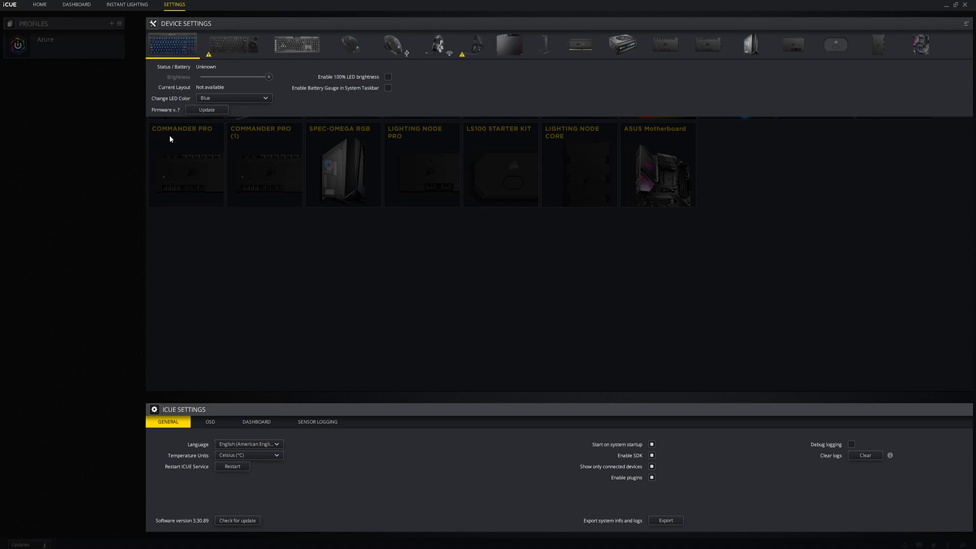
pyautogui.click(301, 48)
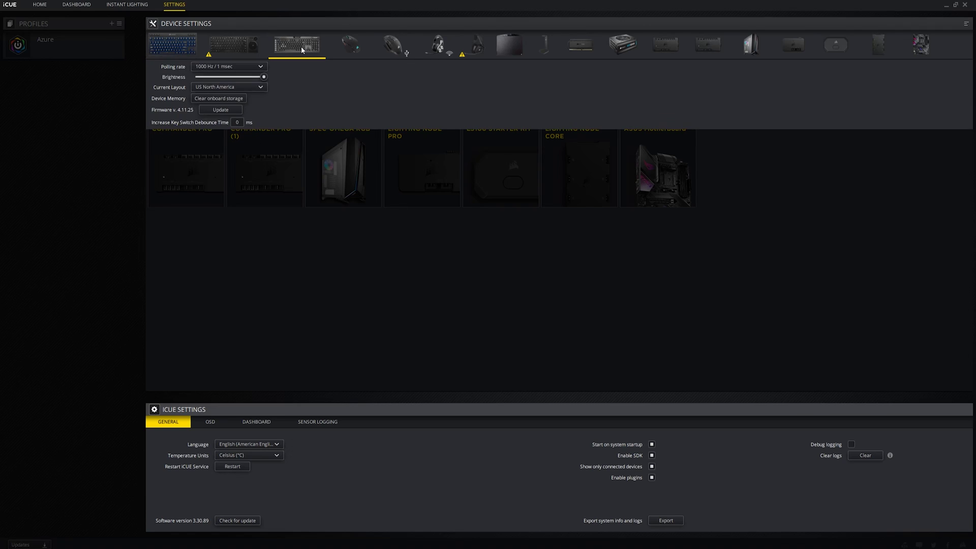
pyautogui.click(221, 111)
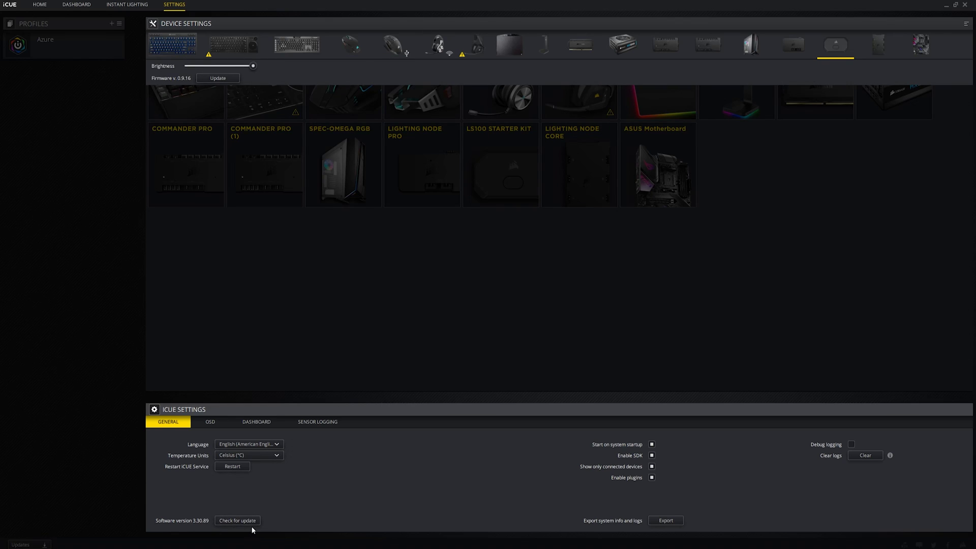
pyautogui.click(238, 521)
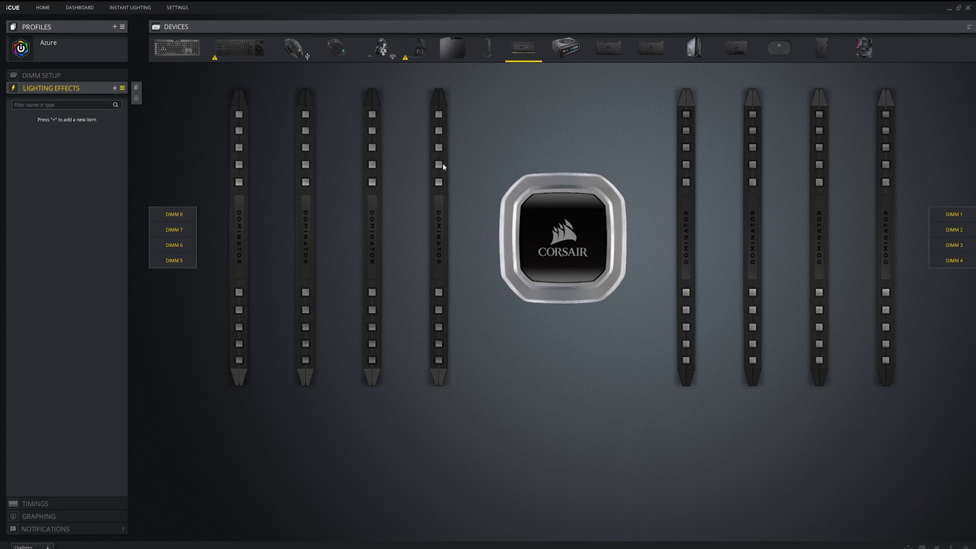
# Step: Enable full software control for the Dominator Platinum RAM lighting
pyautogui.click(173, 8)
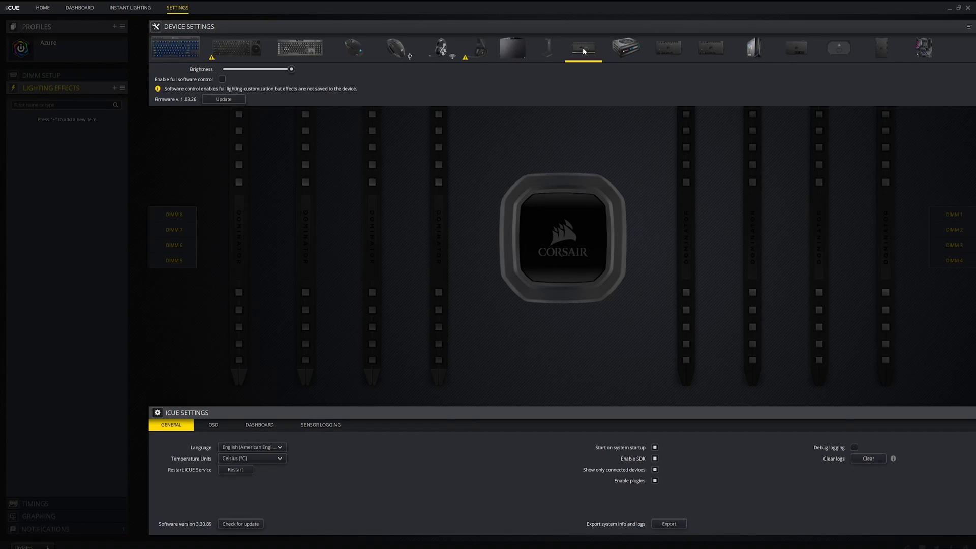
pyautogui.click(222, 80)
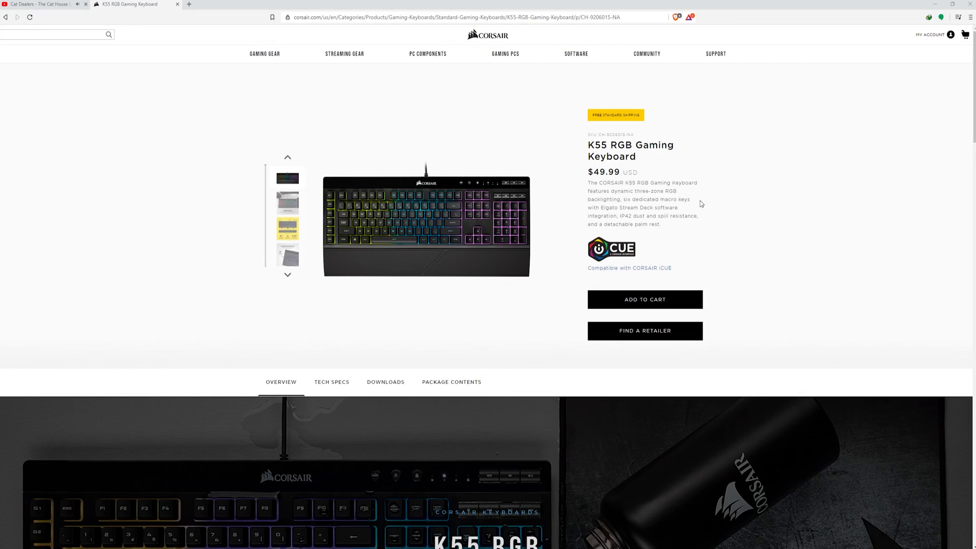
# Step: Highlight the K55 RGB's $49.99 price and the word RGB in its product name
pyautogui.moveTo(590, 172); pyautogui.dragTo(621, 172)
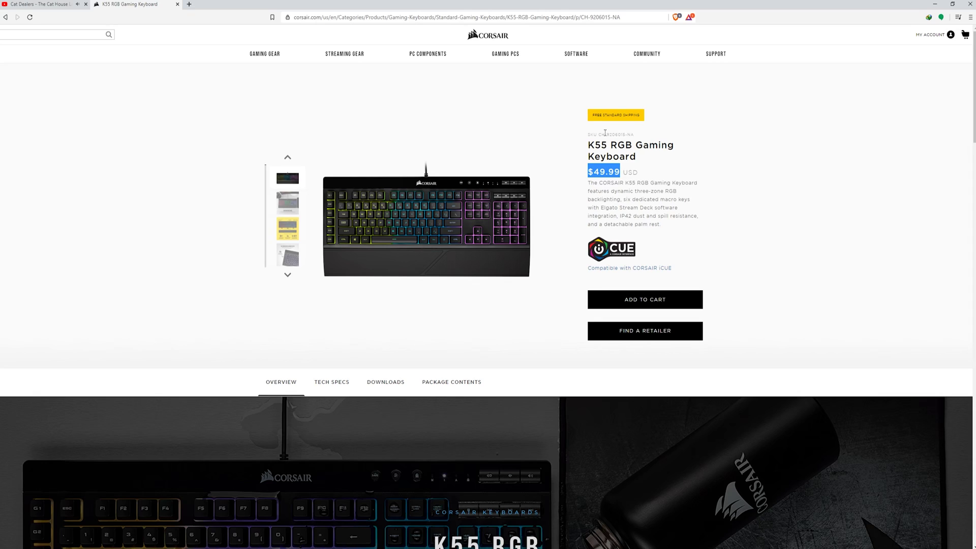
pyautogui.moveTo(610, 145); pyautogui.dragTo(634, 145)
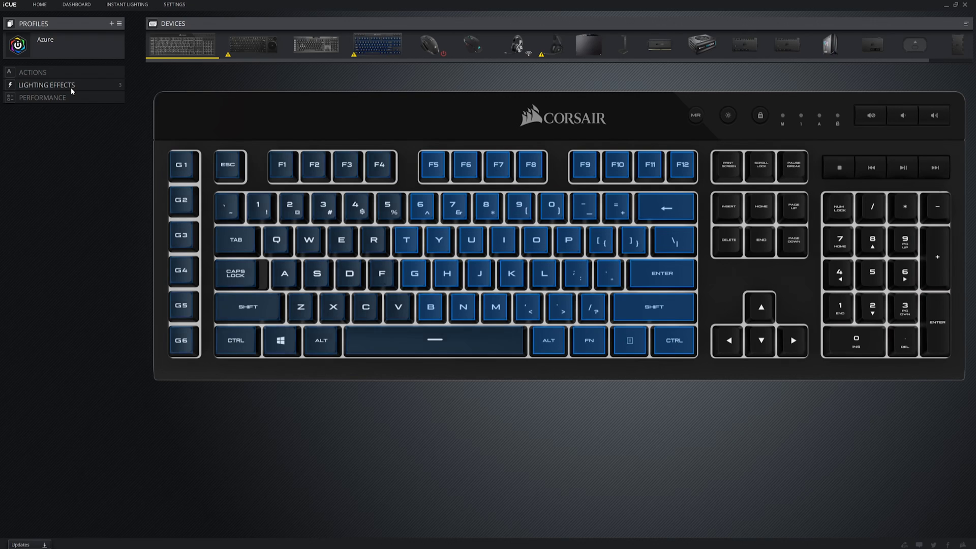
# Step: Open and close the effect type list, and highlight K55 among supported devices
pyautogui.click(181, 410)
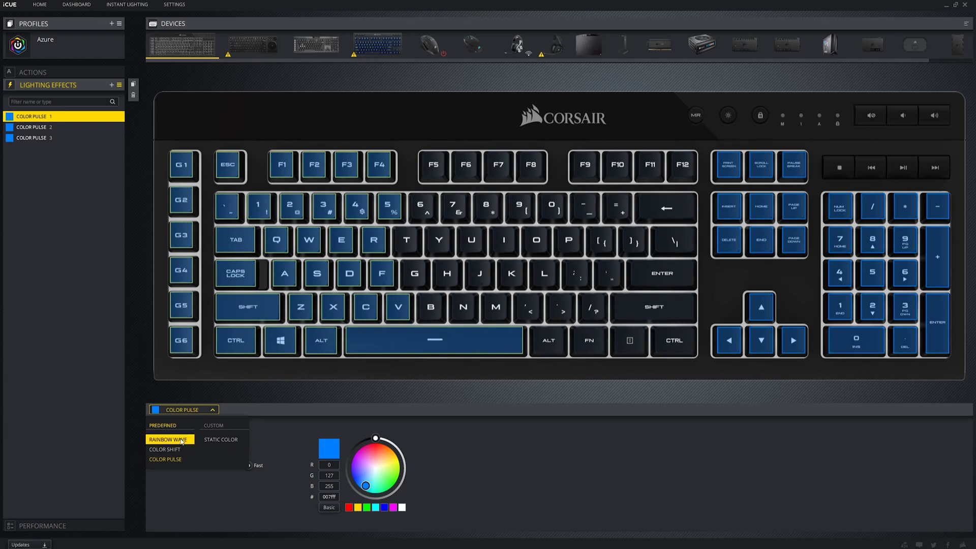
pyautogui.click(197, 413)
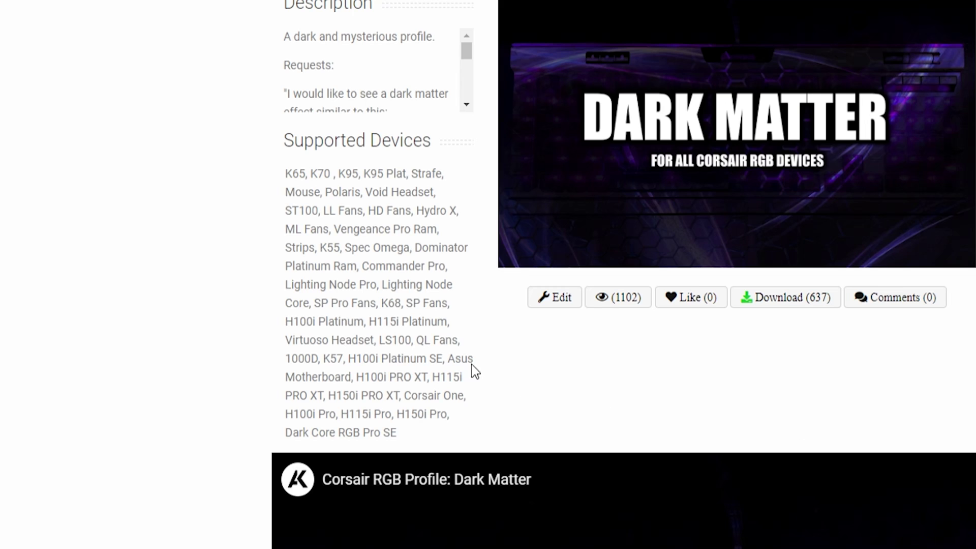
pyautogui.doubleClick(322, 248)
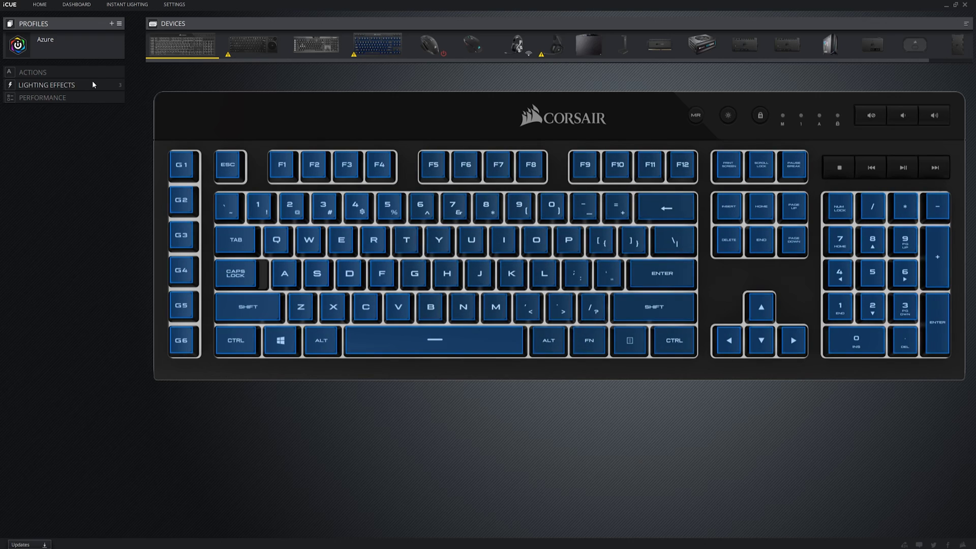
# Step: Expand Lighting Effects and preview Color Pulse 1, 2 and 3 on the keyboard
pyautogui.click(46, 85)
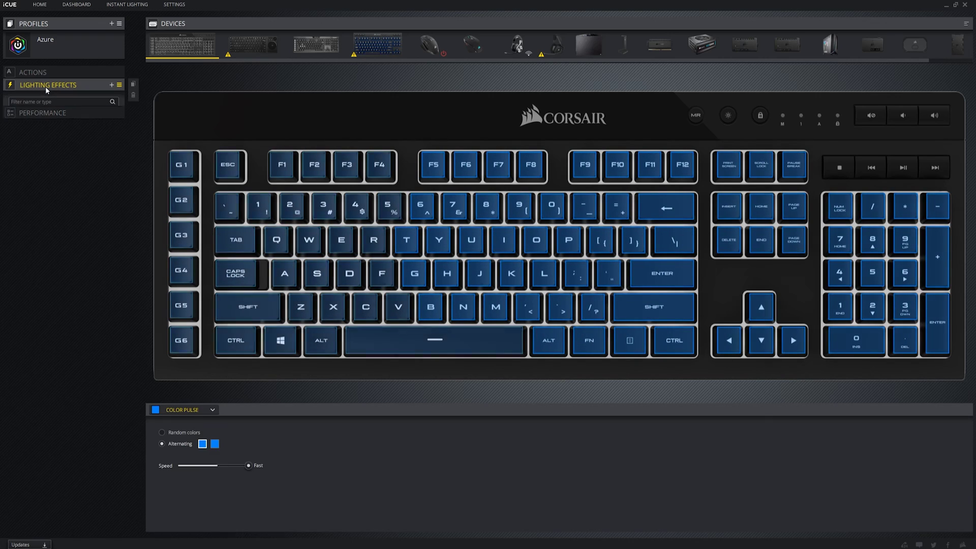
pyautogui.click(46, 127)
pyautogui.click(47, 138)
pyautogui.click(50, 117)
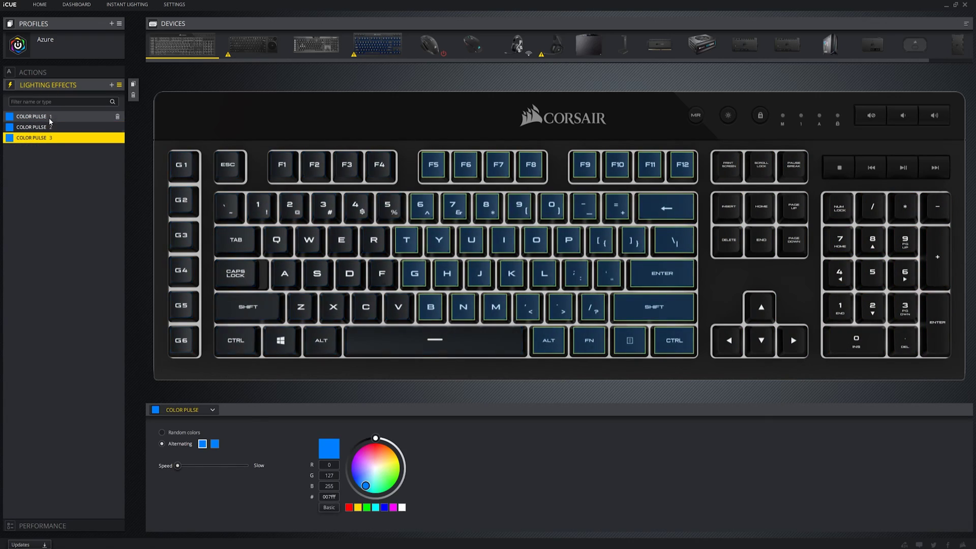
pyautogui.click(50, 127)
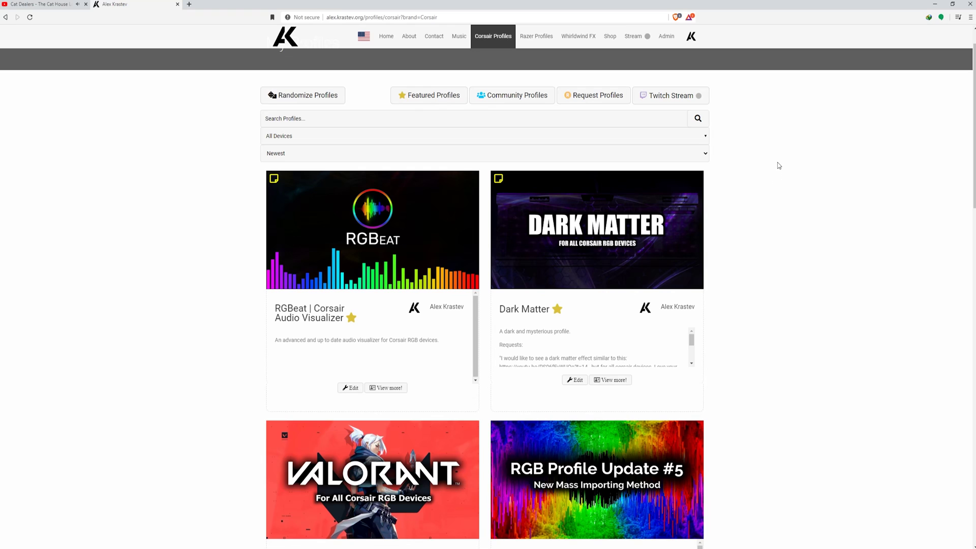
# Step: Scroll to the Minecraft (8 Profiles) profile, open it, and highlight its supported devices list
pyautogui.scroll(-8, 750, 163)
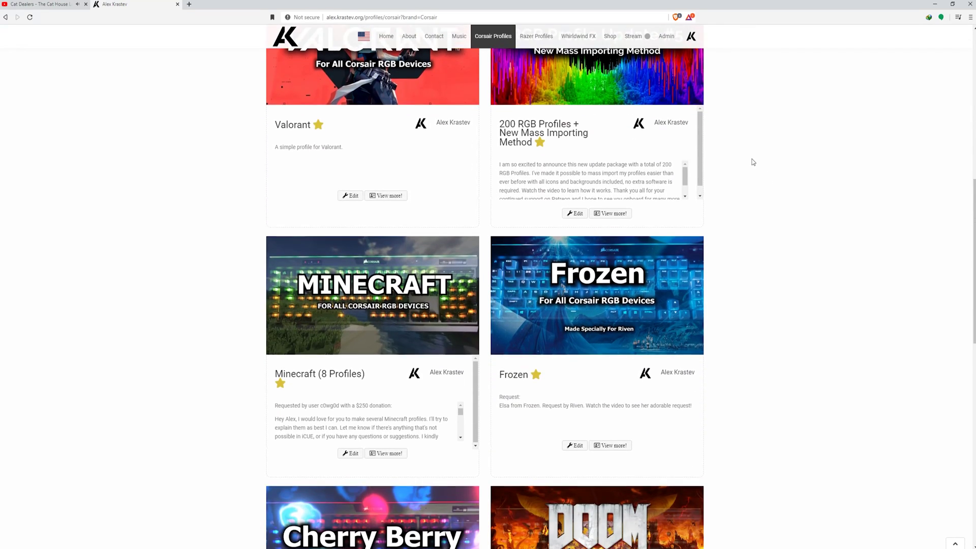
pyautogui.scroll(-2, 753, 162)
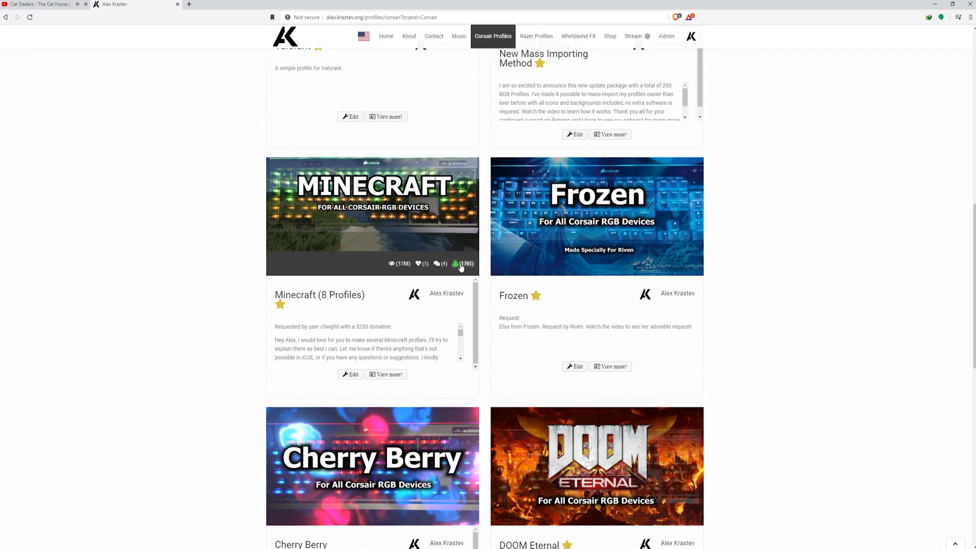
pyautogui.click(387, 377)
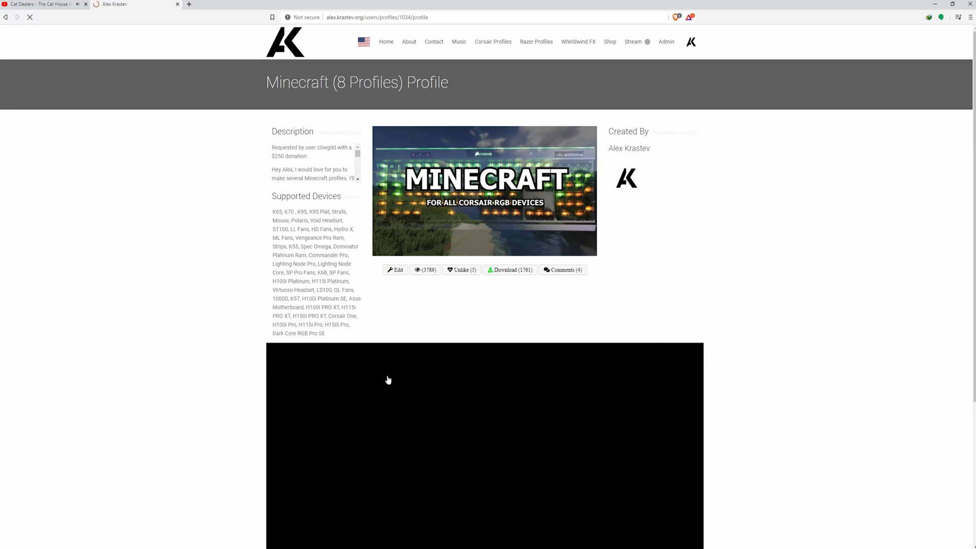
pyautogui.moveTo(270, 199); pyautogui.dragTo(351, 332)
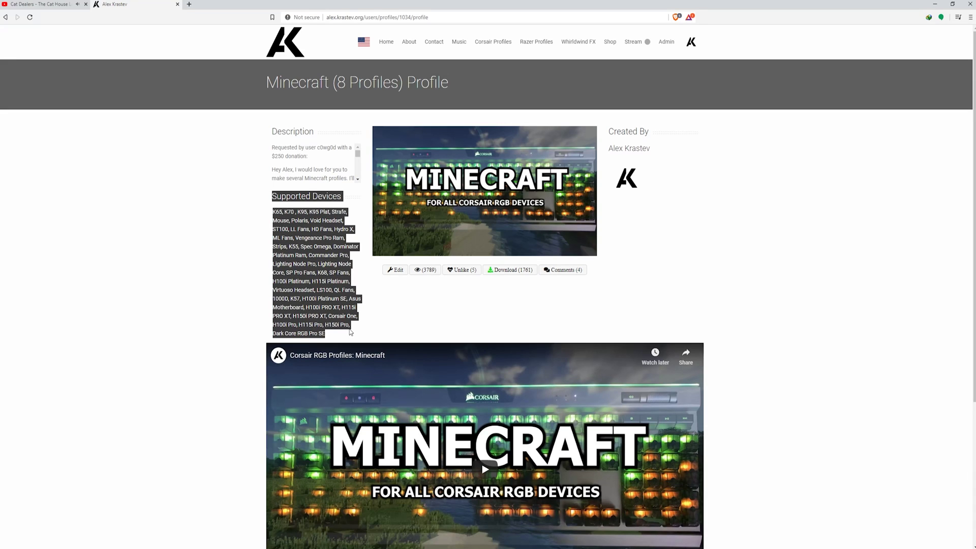
# Step: Filter Corsair profiles by Dark Core RGB Pro SE, Dominator Platinum Ram and H100i Platinum SE
pyautogui.hotkey('alt', 'Left')
pyautogui.click(377, 178)
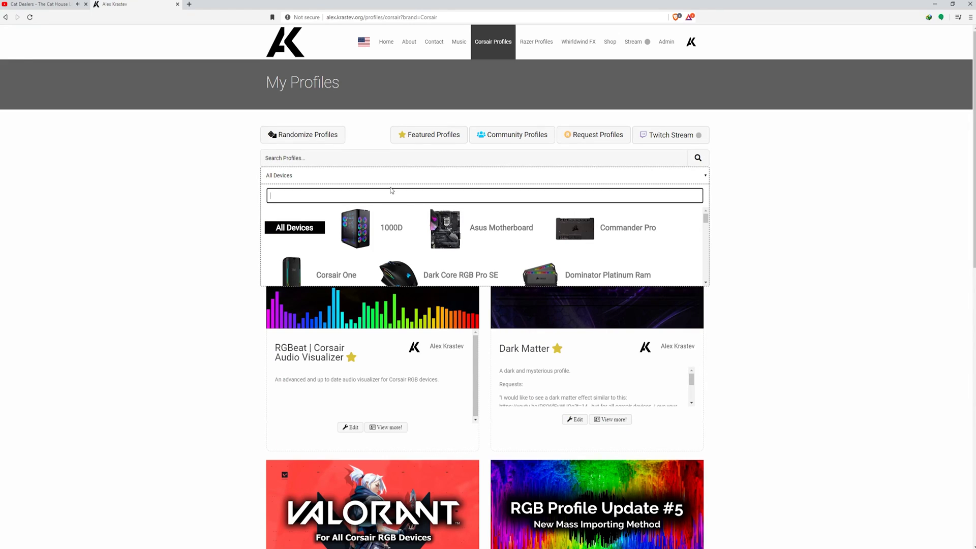
pyautogui.scroll(-1, 456, 246)
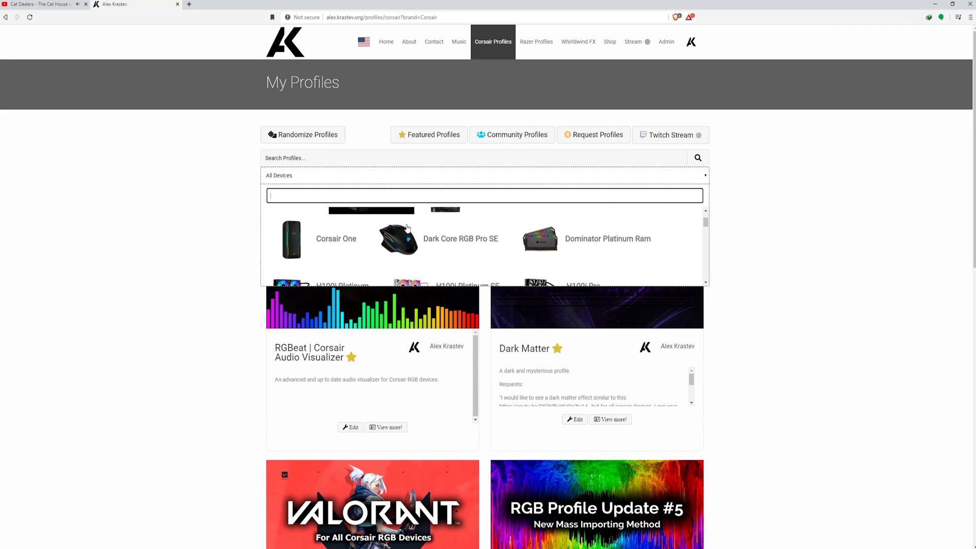
pyautogui.click(471, 239)
pyautogui.click(571, 277)
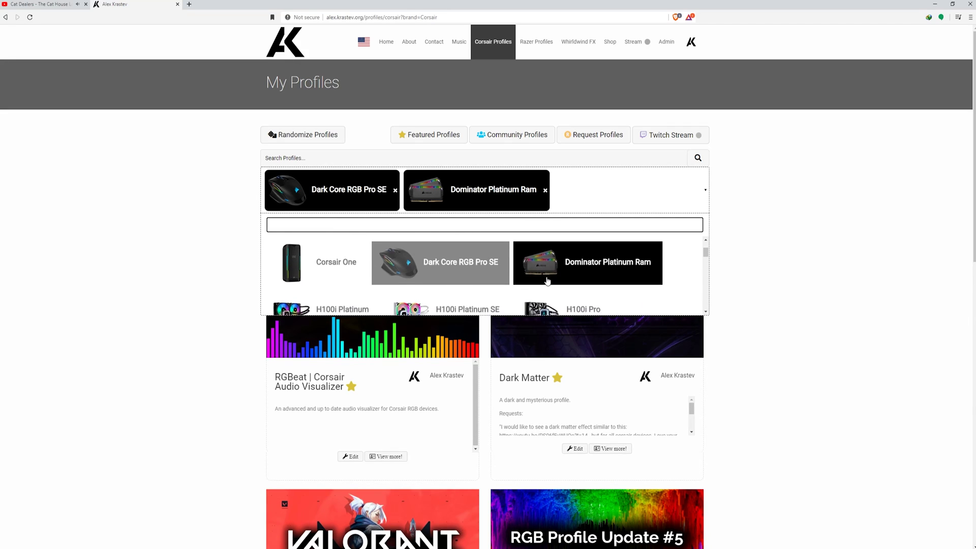
pyautogui.scroll(-1, 458, 275)
pyautogui.click(458, 275)
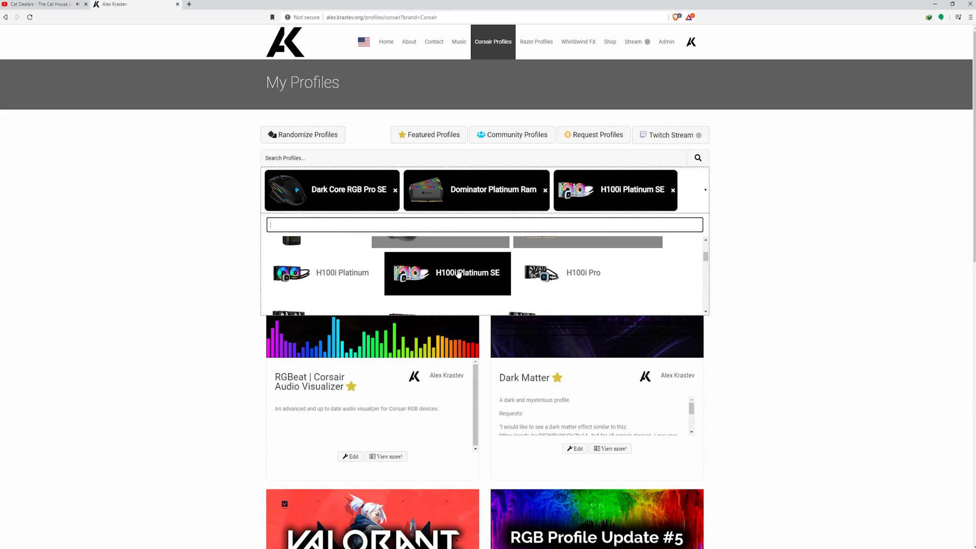
pyautogui.click(340, 154)
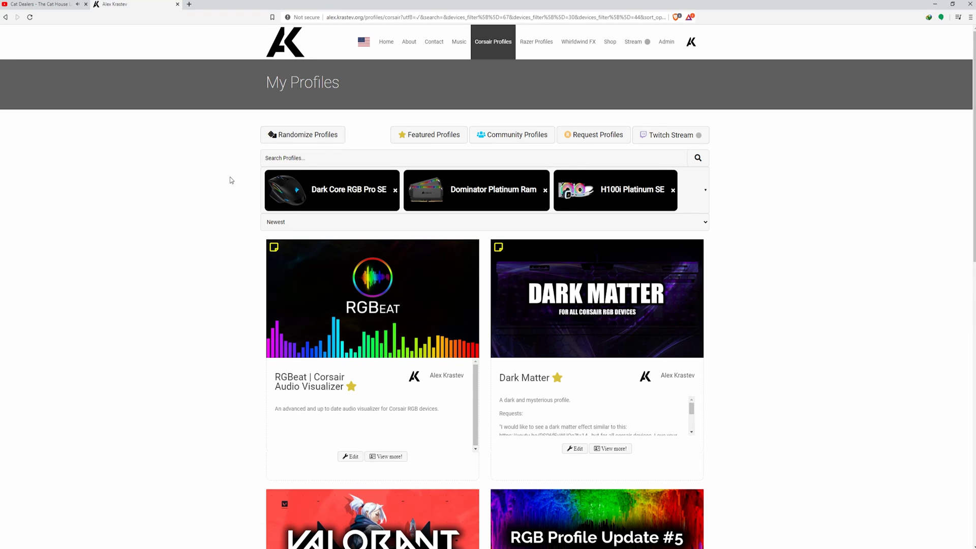
pyautogui.scroll(-7, 207, 183)
pyautogui.scroll(7, 207, 183)
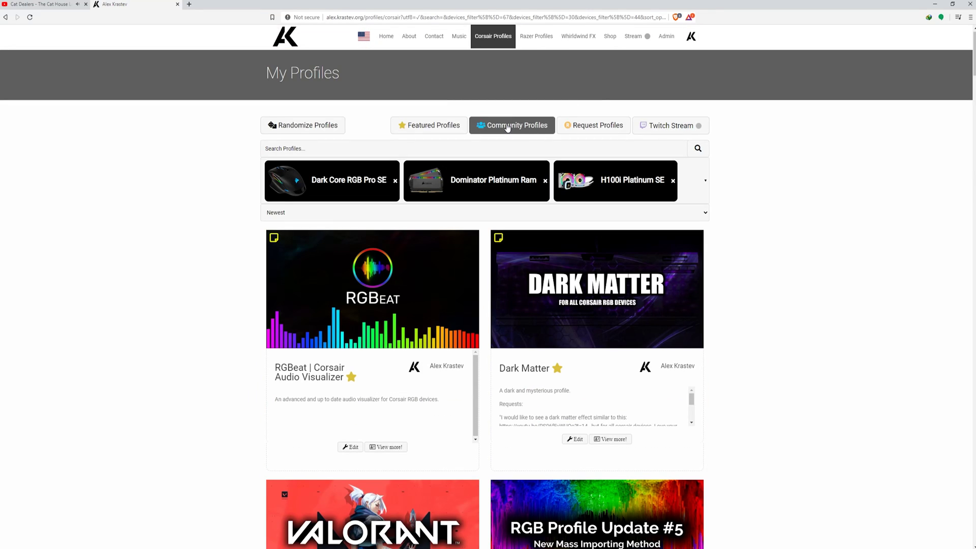
# Step: Open the community profiles device filter, then the K63's lighting effect list
pyautogui.click(507, 127)
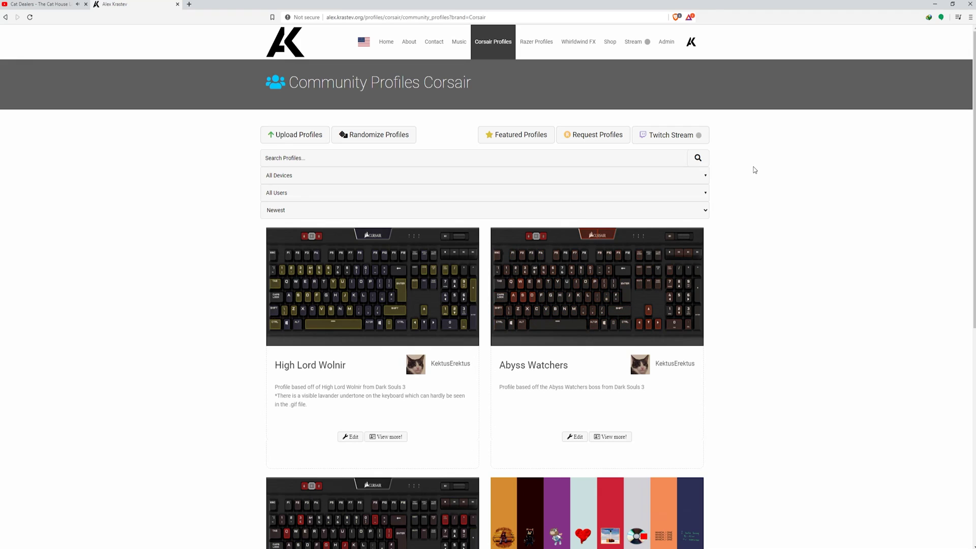
pyautogui.click(305, 176)
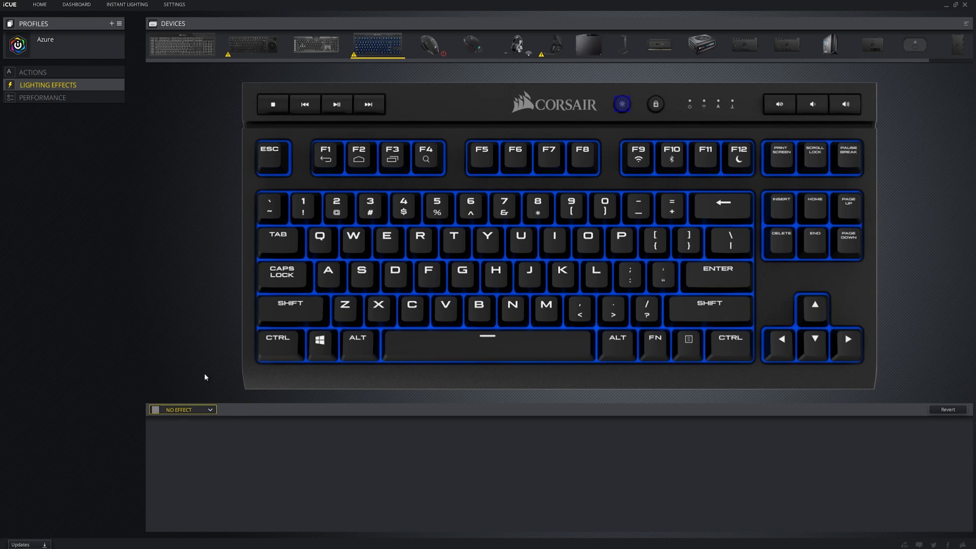
pyautogui.click(196, 410)
# Step: Apply the Visor effect to the K63 and select 'K63 Compact Mechanical Gaming' in the product title
pyautogui.click(182, 461)
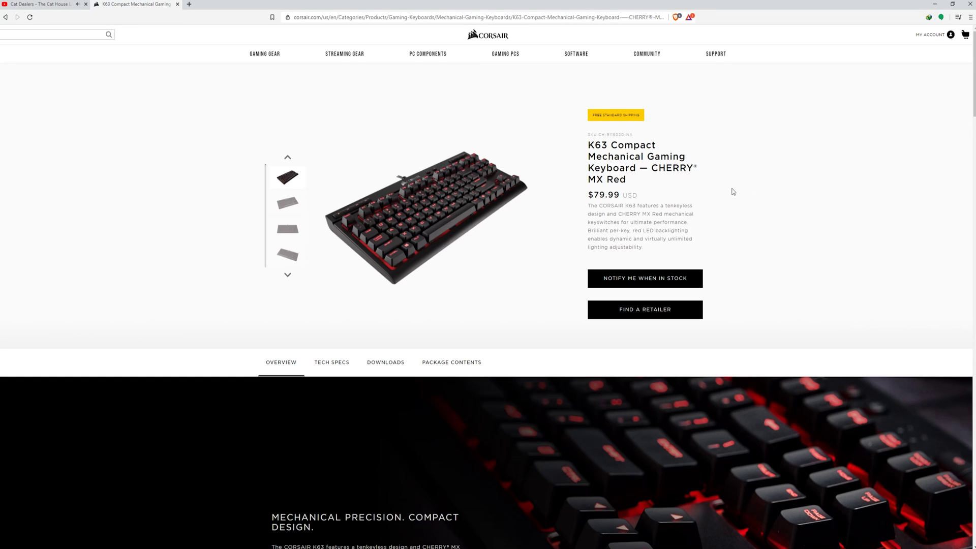
pyautogui.moveTo(588, 145); pyautogui.dragTo(695, 165)
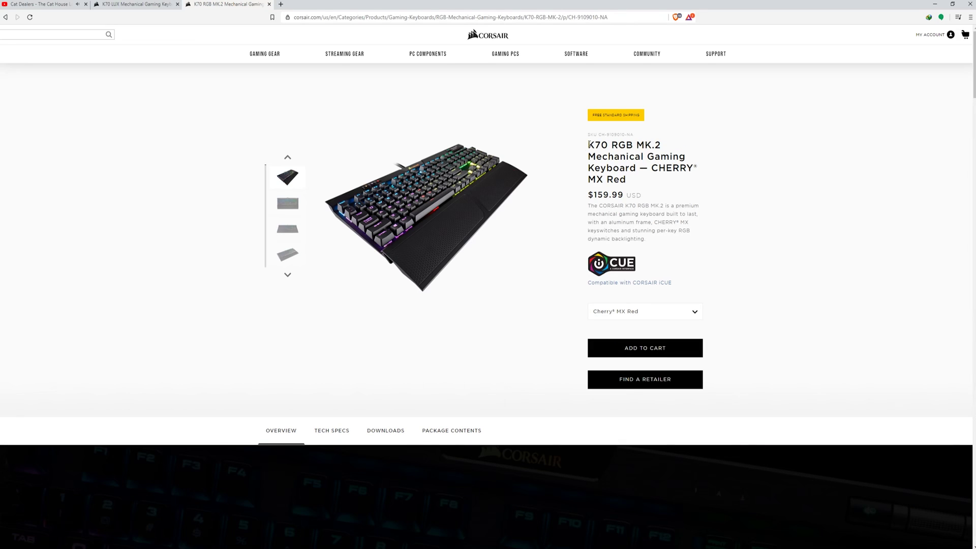
pyautogui.moveTo(589, 145); pyautogui.dragTo(634, 146)
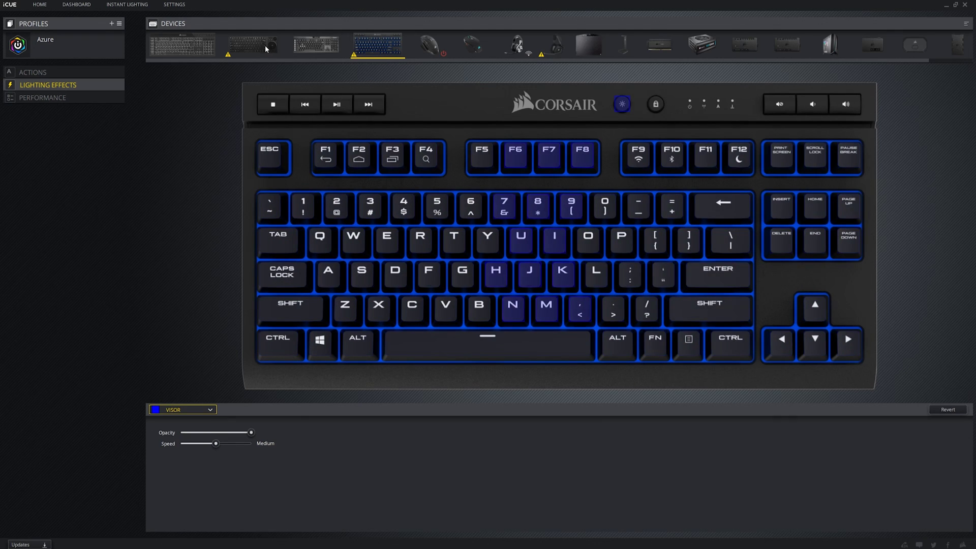
# Step: Open the K95 RGB Platinum XT, view the K63 WIRELESS from Home, then return to the K95
pyautogui.click(306, 43)
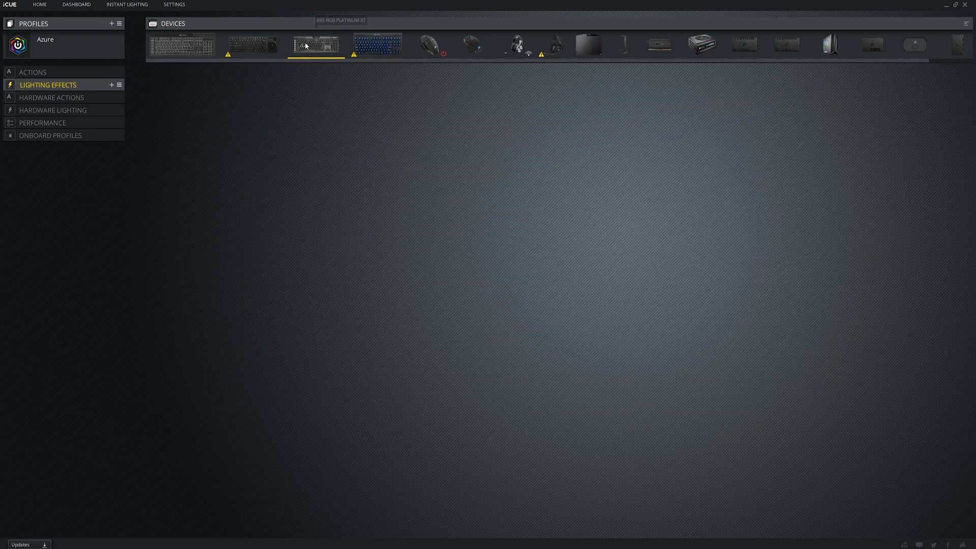
pyautogui.click(40, 5)
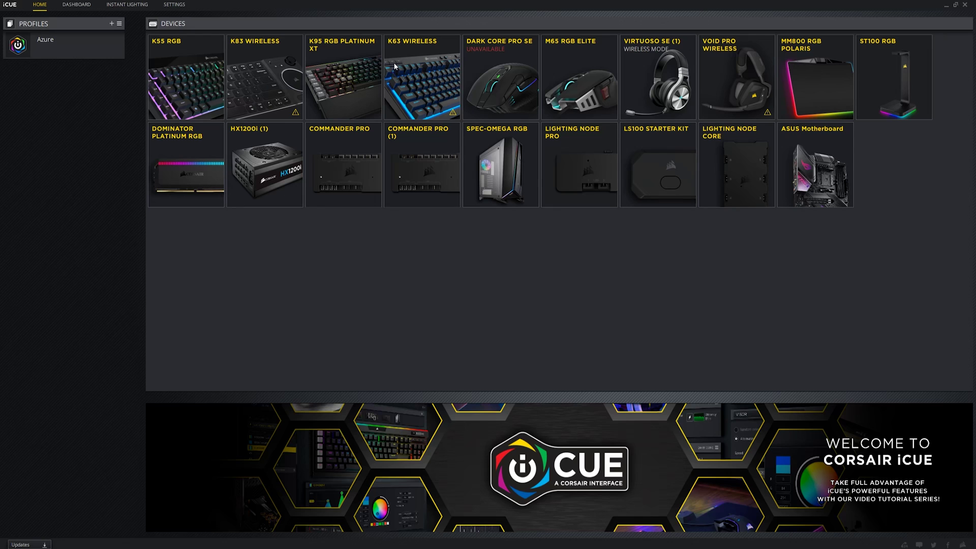
pyautogui.click(410, 68)
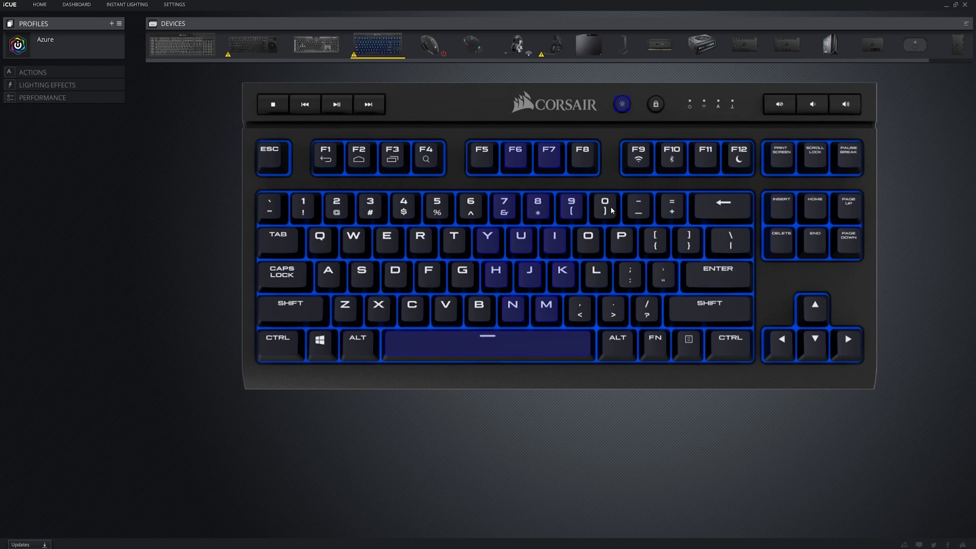
pyautogui.click(316, 45)
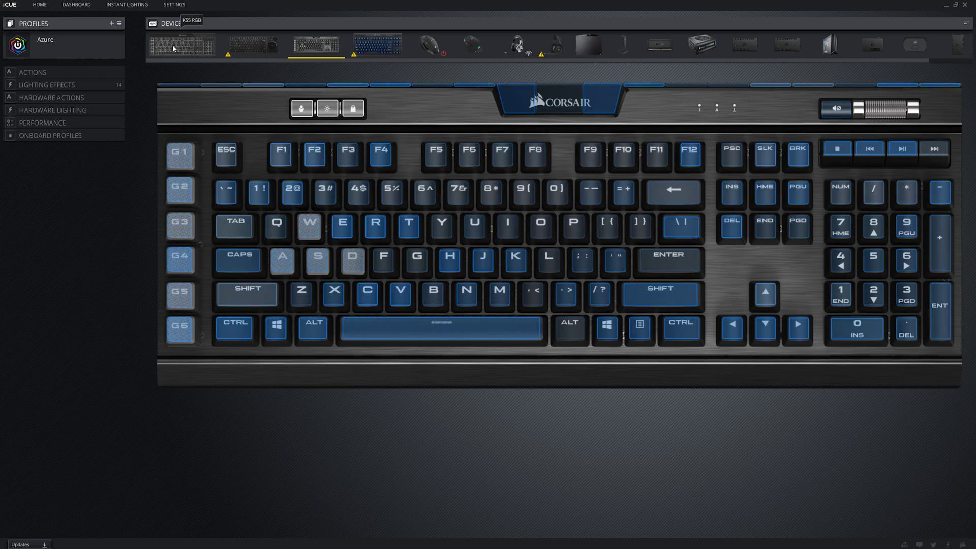
# Step: Toggle Enable SDK off and back on in iCUE settings
pyautogui.click(173, 4)
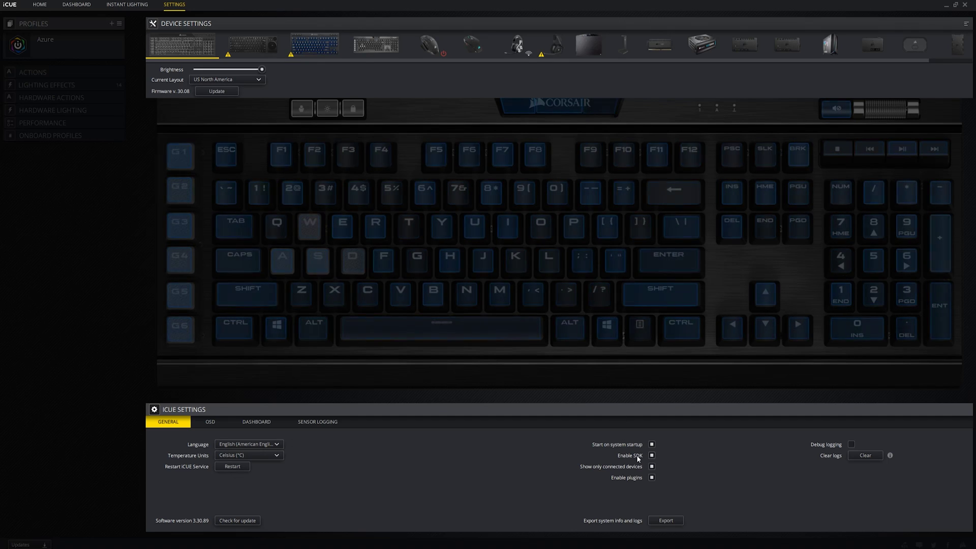
pyautogui.click(652, 456)
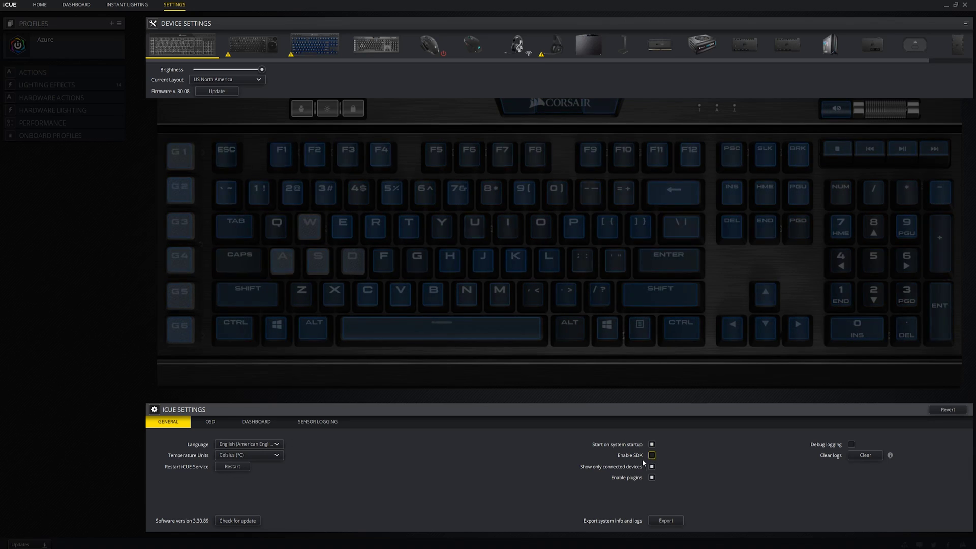
pyautogui.click(652, 455)
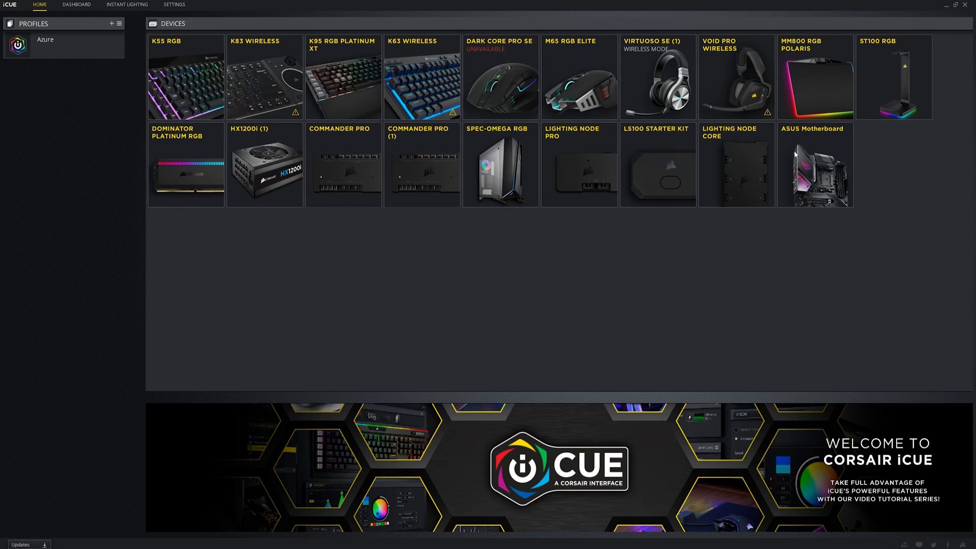
# Step: Open the ASUS Motherboard device and expand its Lighting Effects list
pyautogui.click(828, 169)
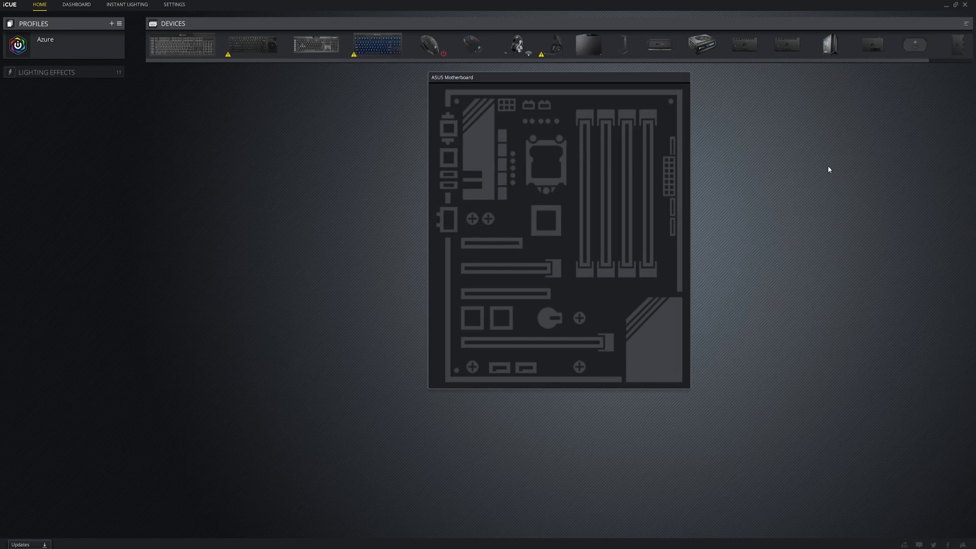
pyautogui.click(86, 73)
pyautogui.click(134, 92)
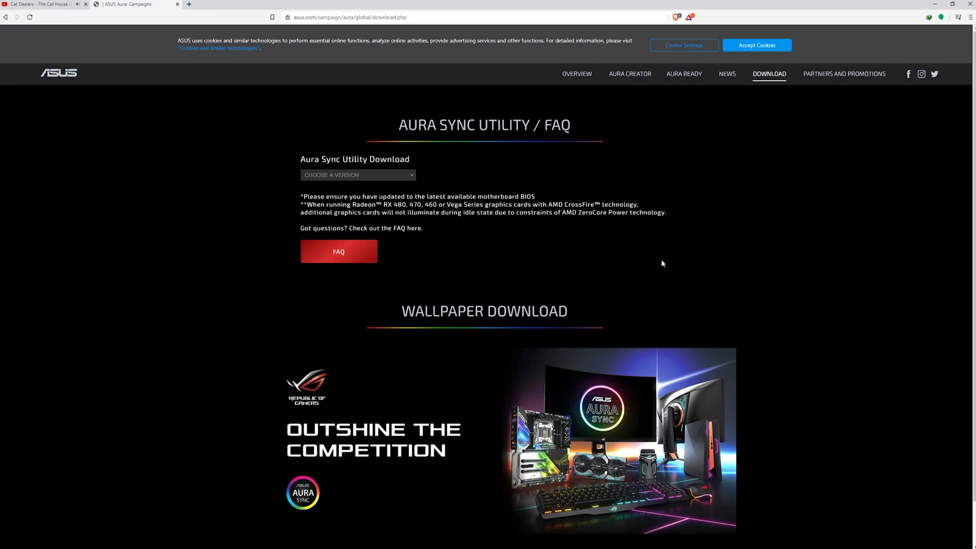
# Step: Select VERSION 1.07.79 from the Aura Sync Utility version dropdown
pyautogui.click(362, 177)
pyautogui.click(350, 195)
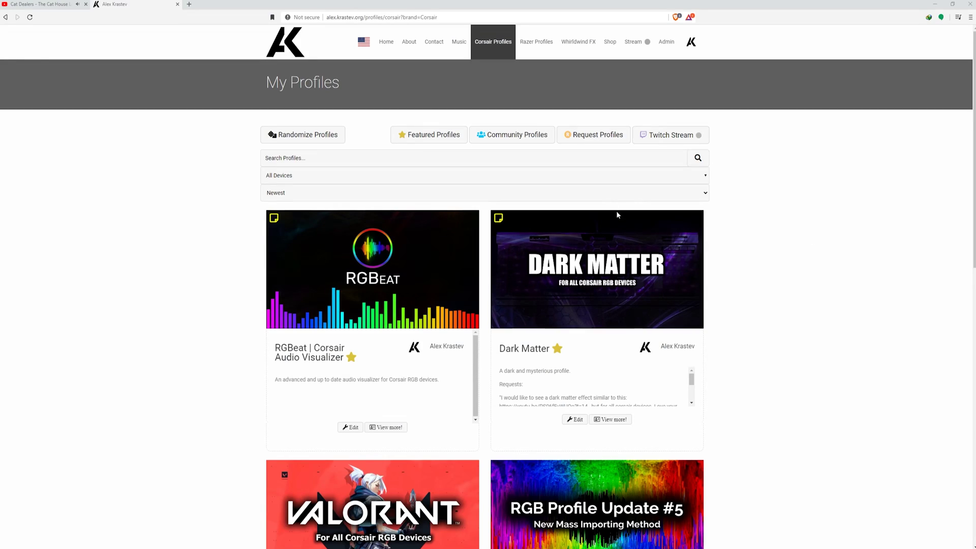
# Step: Filter the profile list to Asus Motherboard devices
pyautogui.click(413, 176)
pyautogui.click(487, 229)
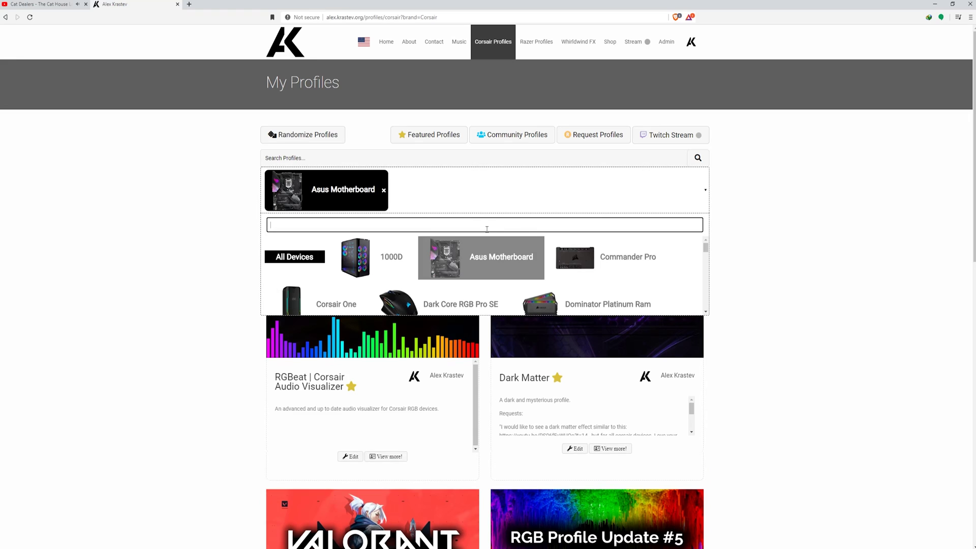
pyautogui.click(402, 160)
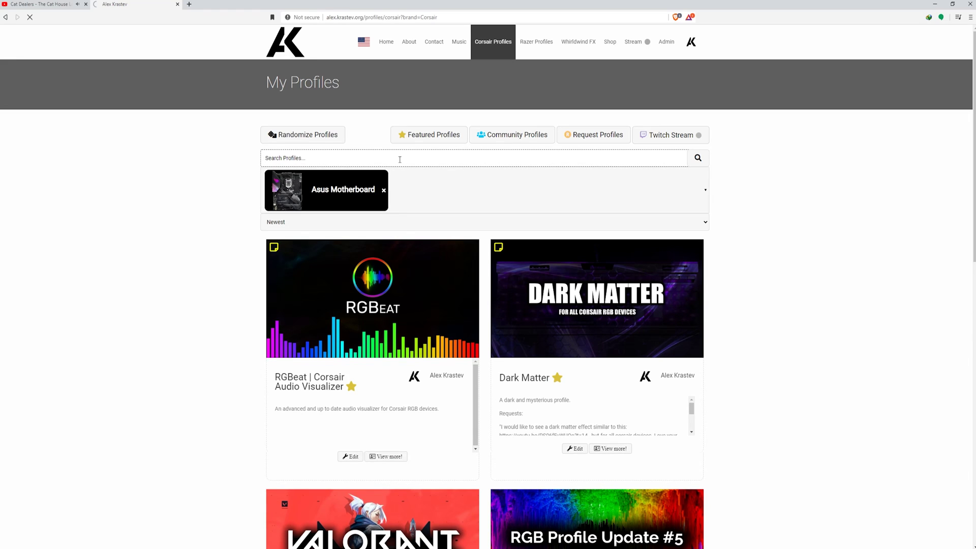
# Step: Open the DOOM Eternal profile and highlight Asus Motherboard among its supported devices
pyautogui.scroll(-3, 765, 246)
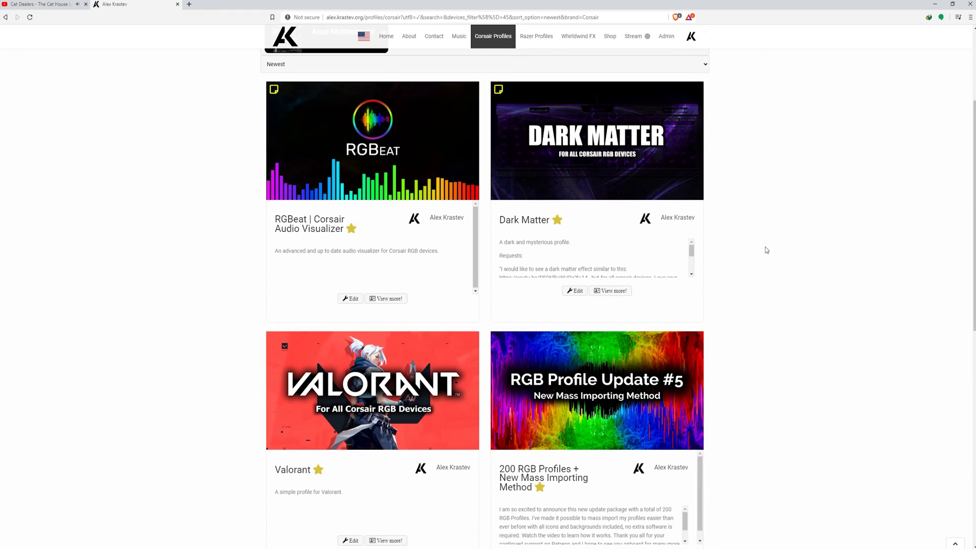
pyautogui.scroll(-10, 724, 285)
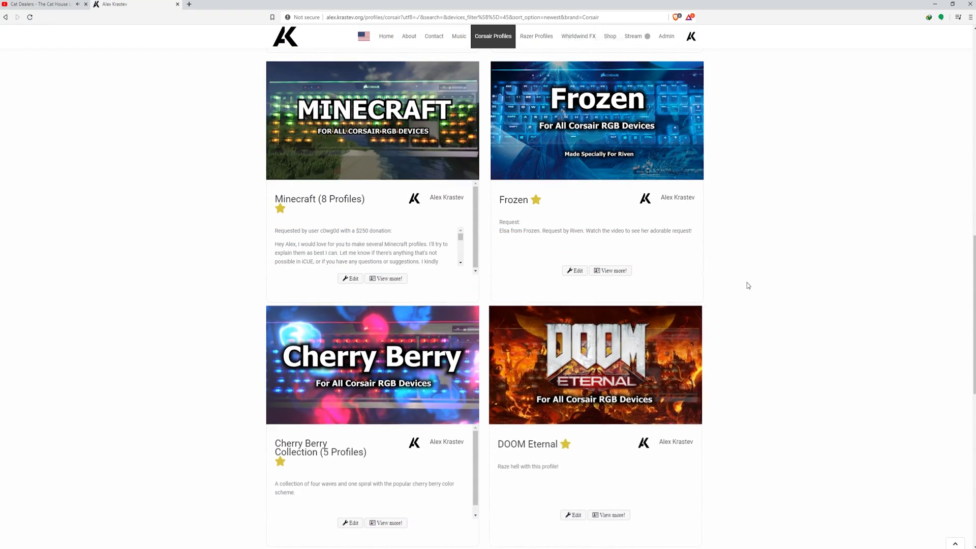
pyautogui.click(600, 363)
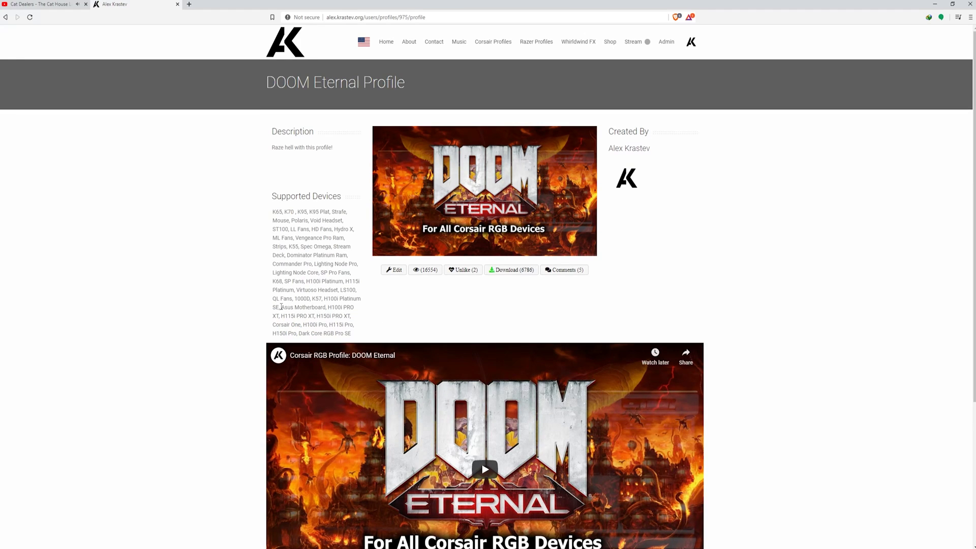
pyautogui.moveTo(281, 307); pyautogui.dragTo(326, 307)
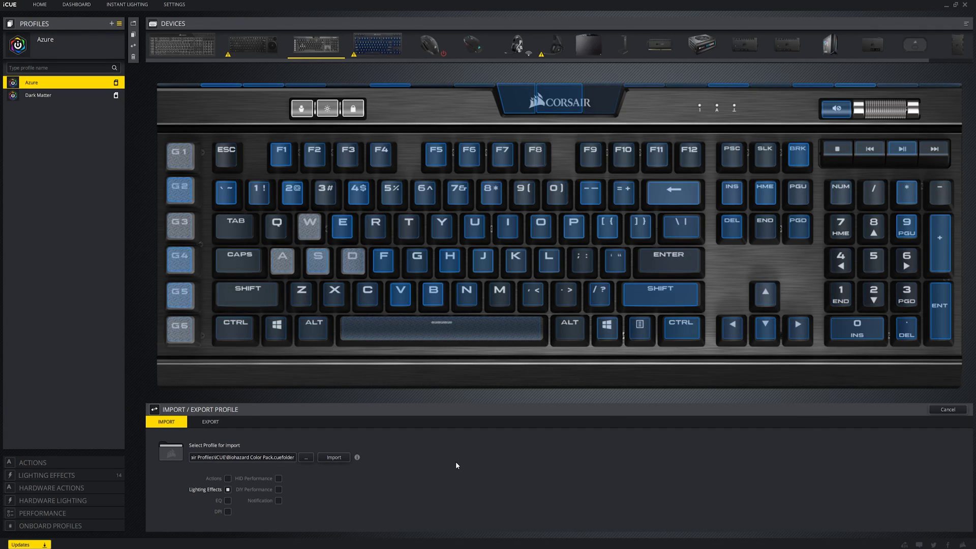
# Step: Import the Biohazard Color Pack after clearing the invalid-file error, then activate Biohazard Red
pyautogui.click(333, 457)
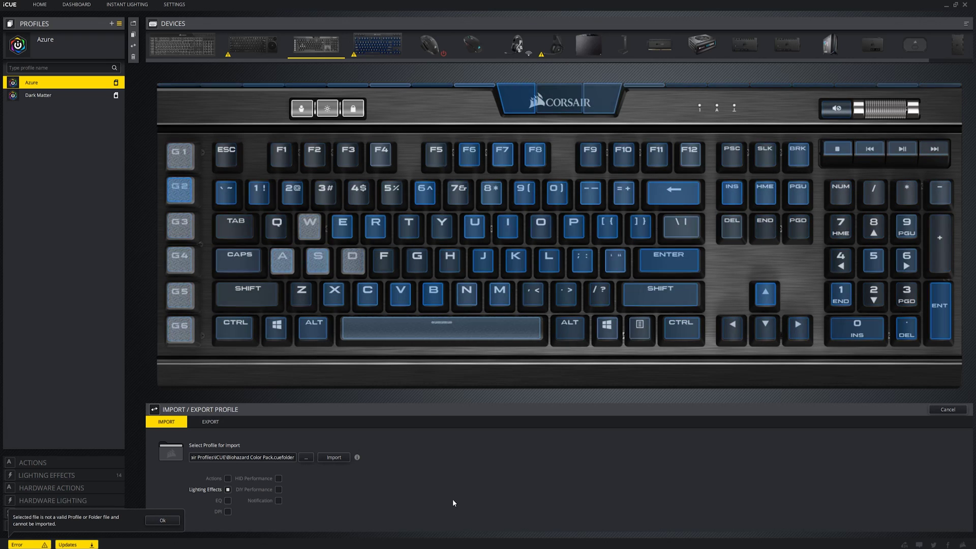
pyautogui.click(334, 457)
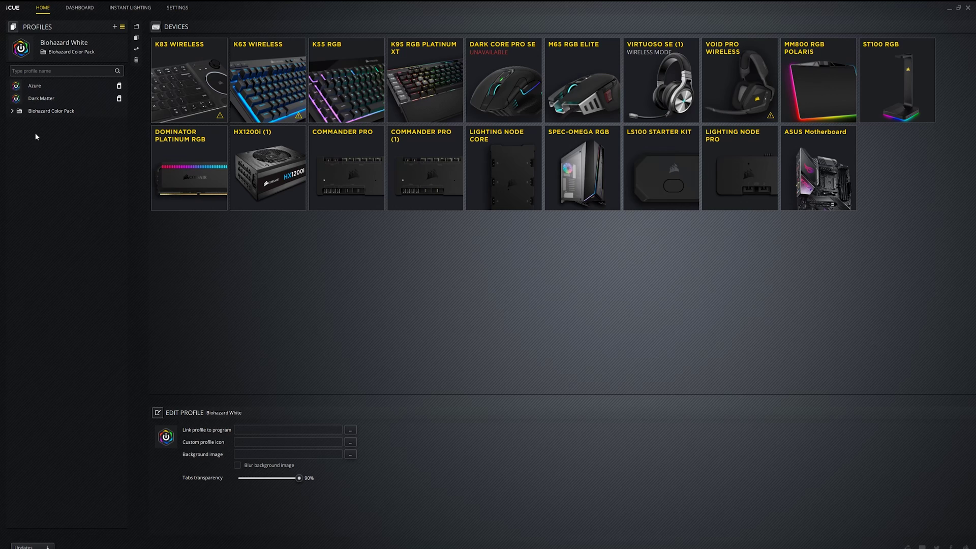
pyautogui.click(14, 113)
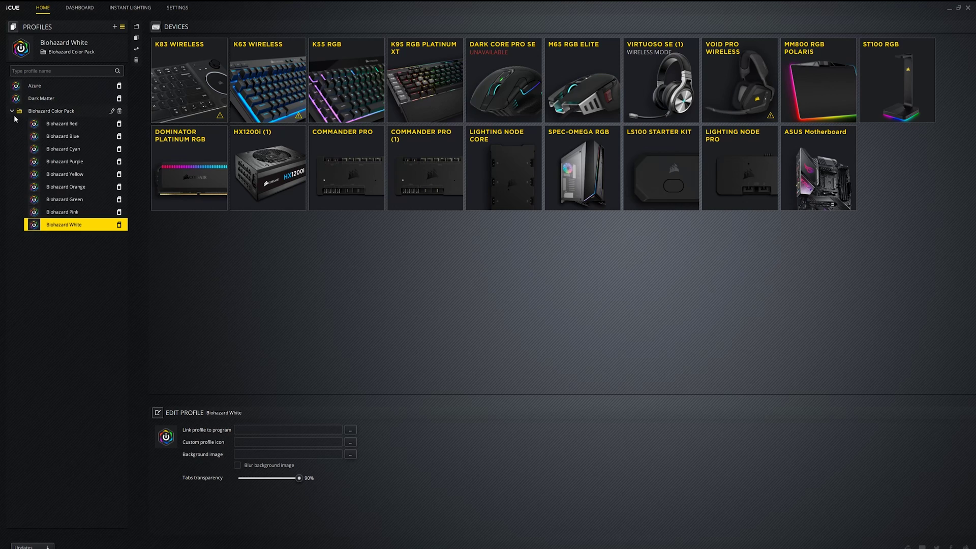
pyautogui.click(68, 124)
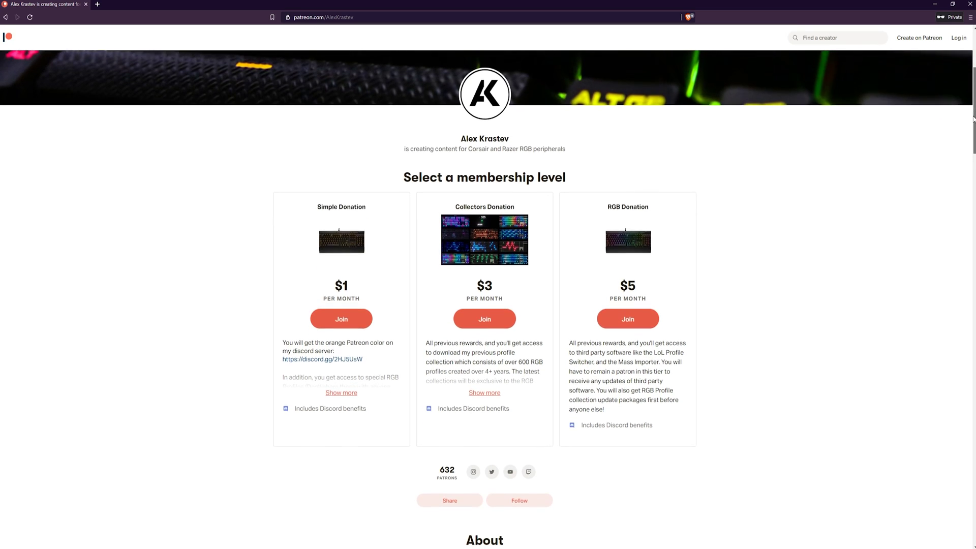
# Step: Scroll the Patreon page past the membership tiers and About section to the recent posts
pyautogui.moveTo(974, 119); pyautogui.dragTo(974, 190)
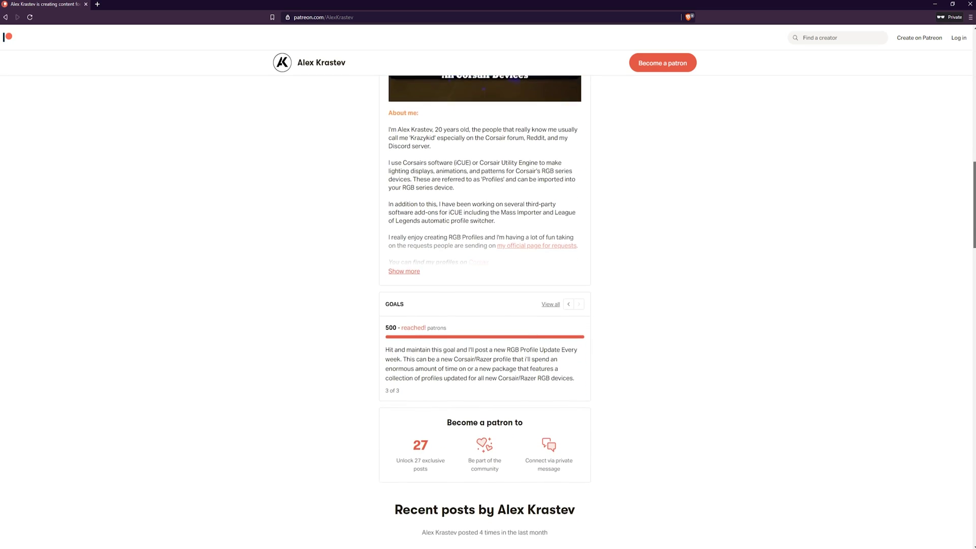